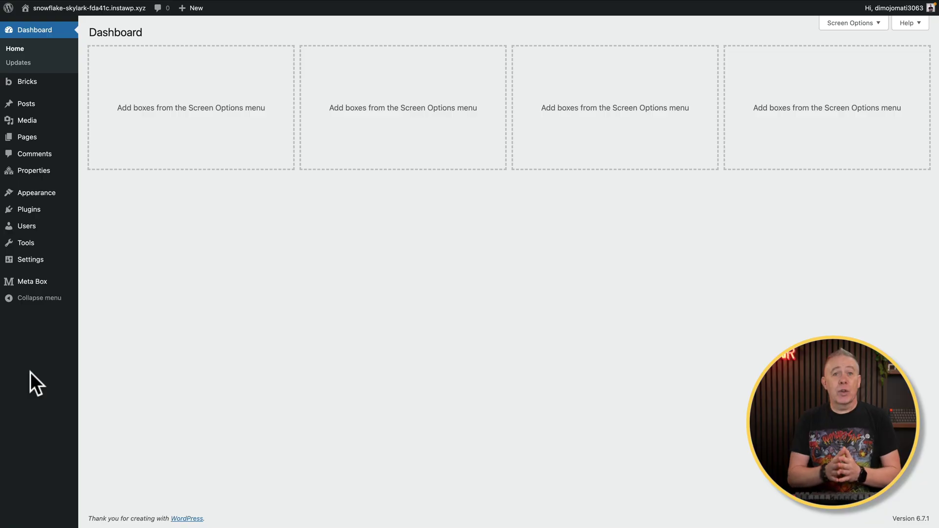
# Step: Open Meta Box's Extensions page, which lists MB Custom Table and MB Custom Post Type as active
pyautogui.moveTo(45, 276)
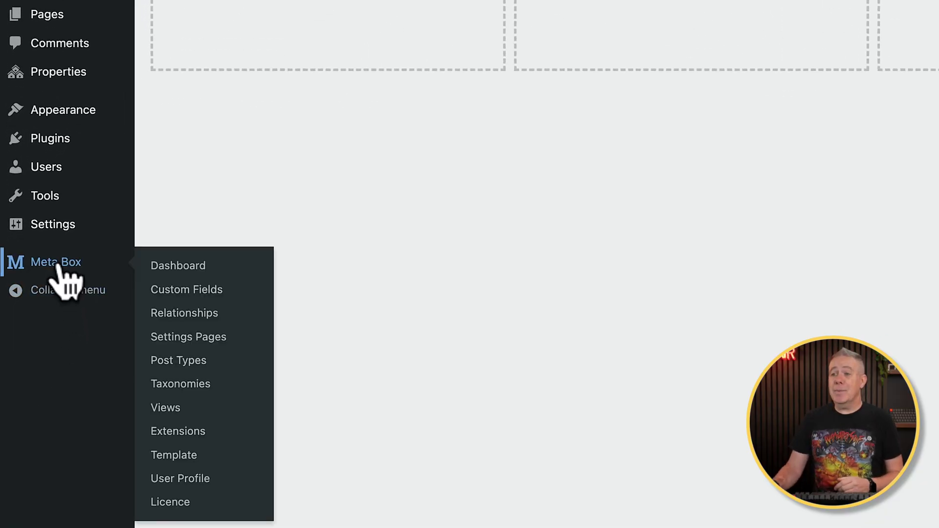
pyautogui.click(191, 430)
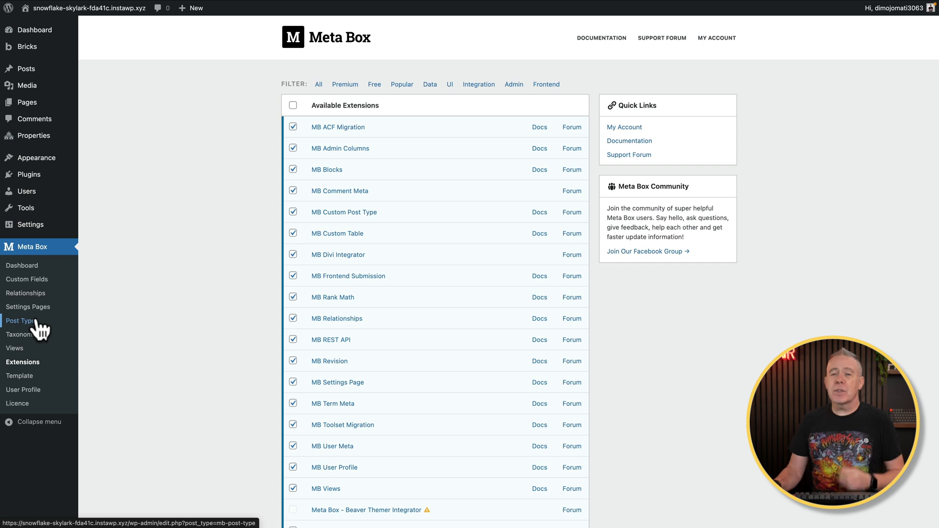
# Step: Start a new post type with plural name 'Estate Agents' and singular name 'Estate Agent'
pyautogui.click(36, 322)
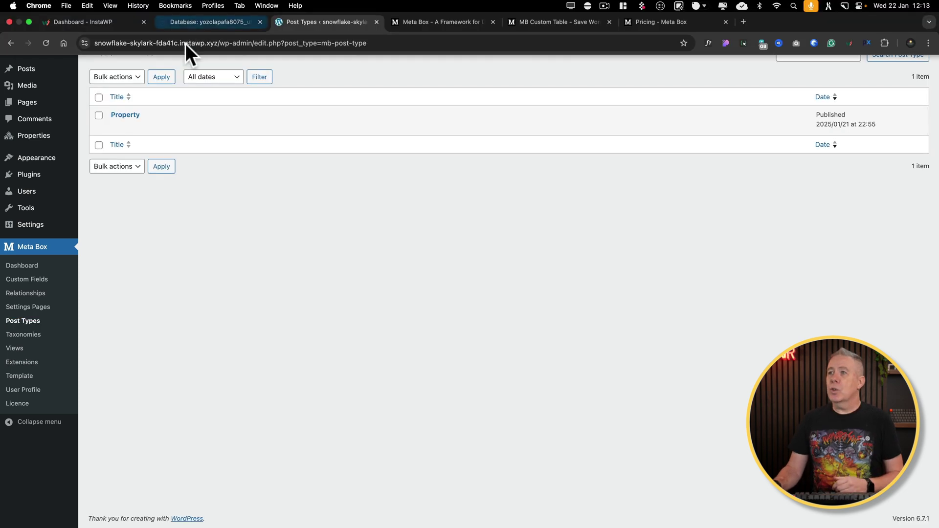
pyautogui.write('Estate Agents')
pyautogui.press('Tab')
pyautogui.write('Estate Agent')
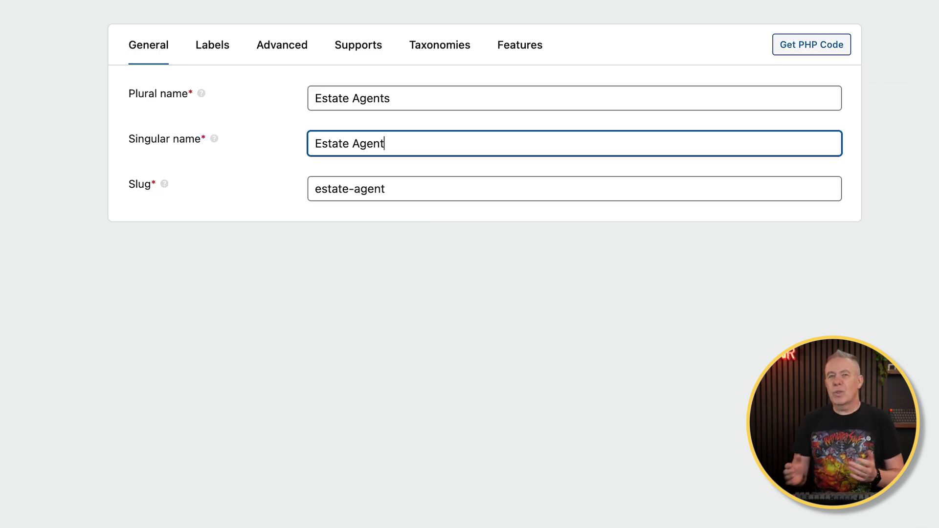
# Step: Make the post type hierarchical and excluded from search, with the users icon
pyautogui.click(293, 46)
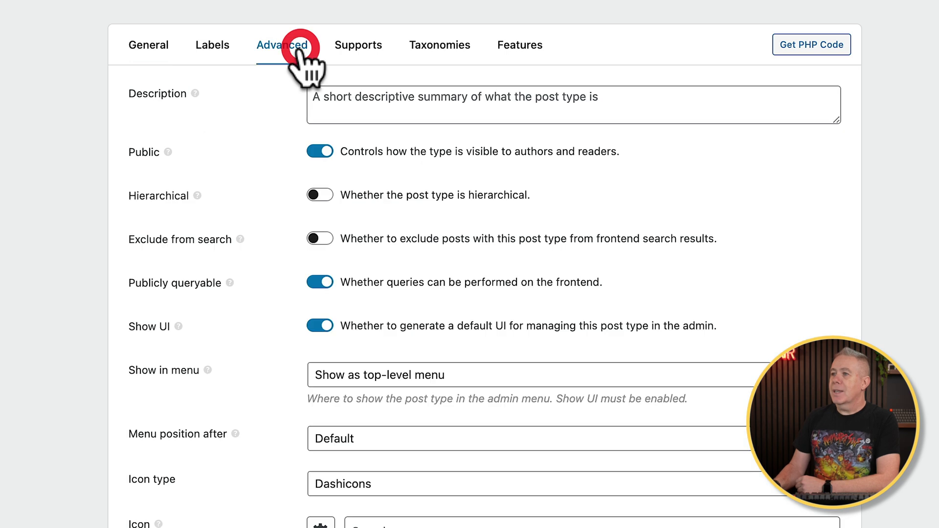
pyautogui.click(318, 194)
pyautogui.click(321, 239)
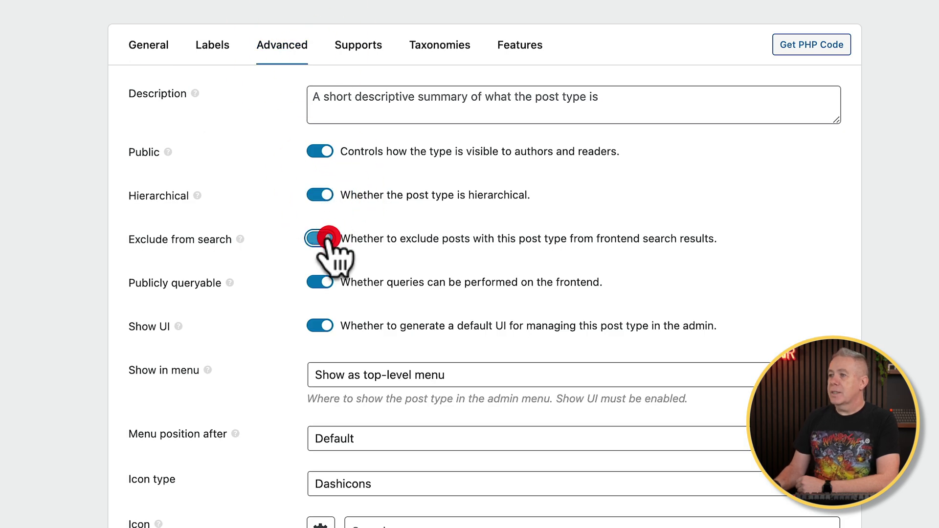
pyautogui.scroll(-5, 325, 244)
pyautogui.scroll(-6, 333, 443)
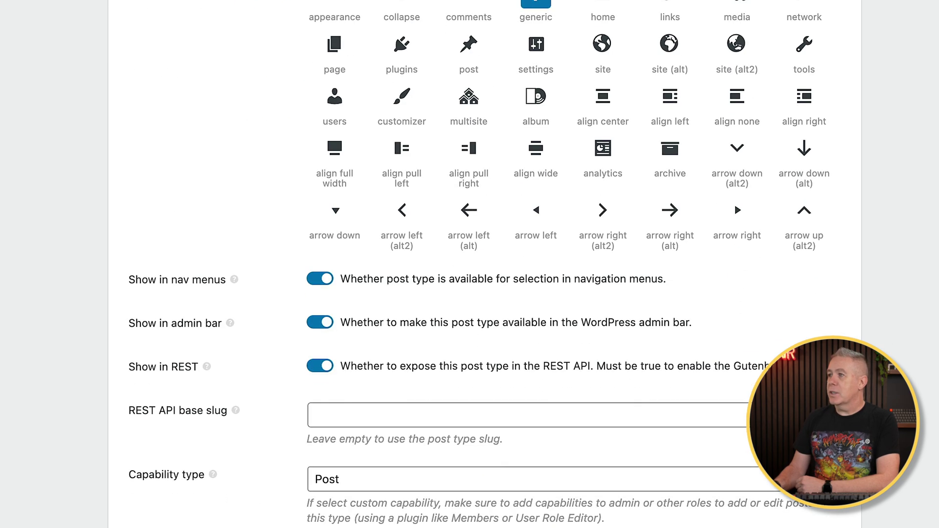
pyautogui.scroll(2, 283, 511)
pyautogui.click(334, 192)
# Step: Review the Supports, Taxonomies and Features settings, then publish the Estate Agent post type
pyautogui.scroll(-1, 327, 384)
pyautogui.scroll(-2, 334, 220)
pyautogui.scroll(12, 333, 406)
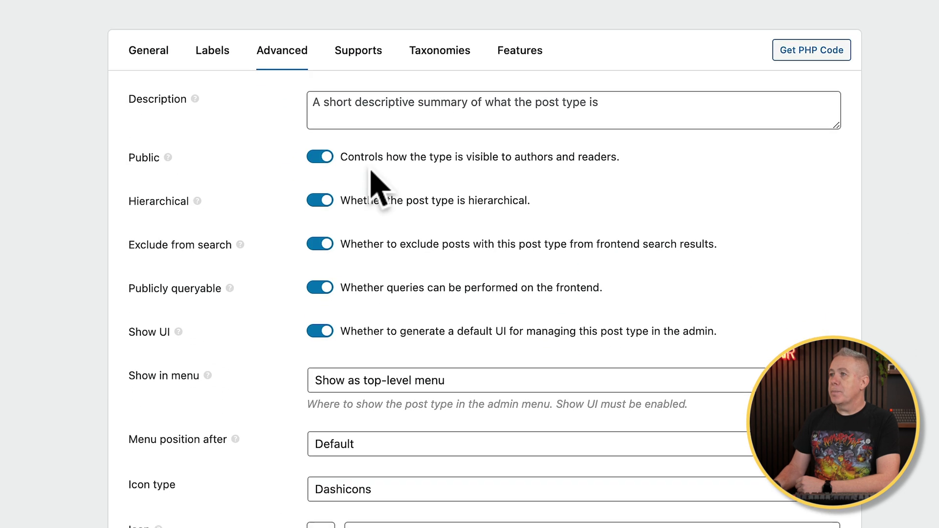
pyautogui.click(357, 58)
pyautogui.click(435, 47)
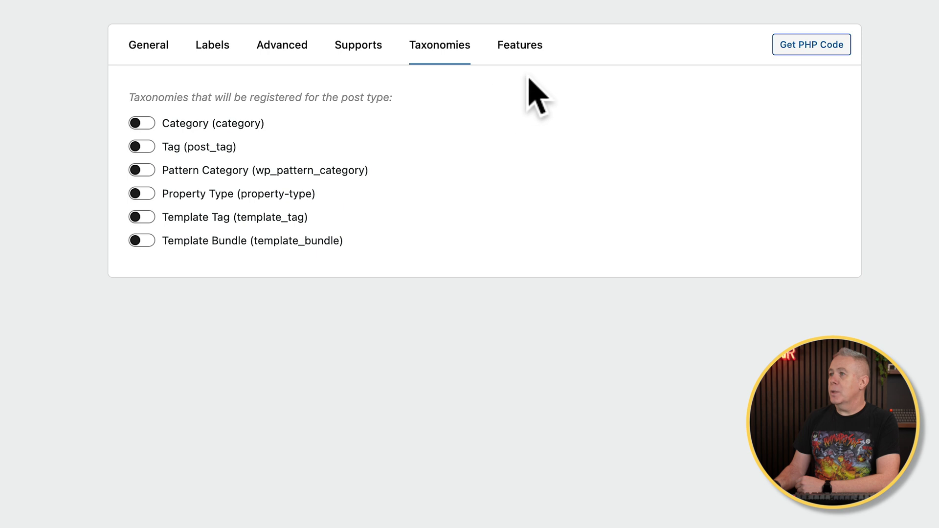
pyautogui.click(523, 45)
pyautogui.click(890, 32)
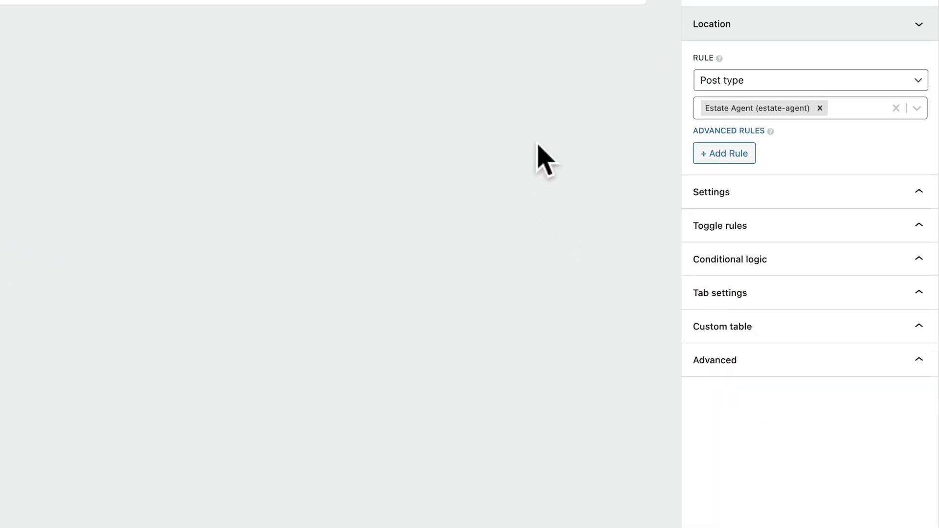
# Step: Save the field group's data in a custom estate_agents table with the database prefix included
pyautogui.click(673, 294)
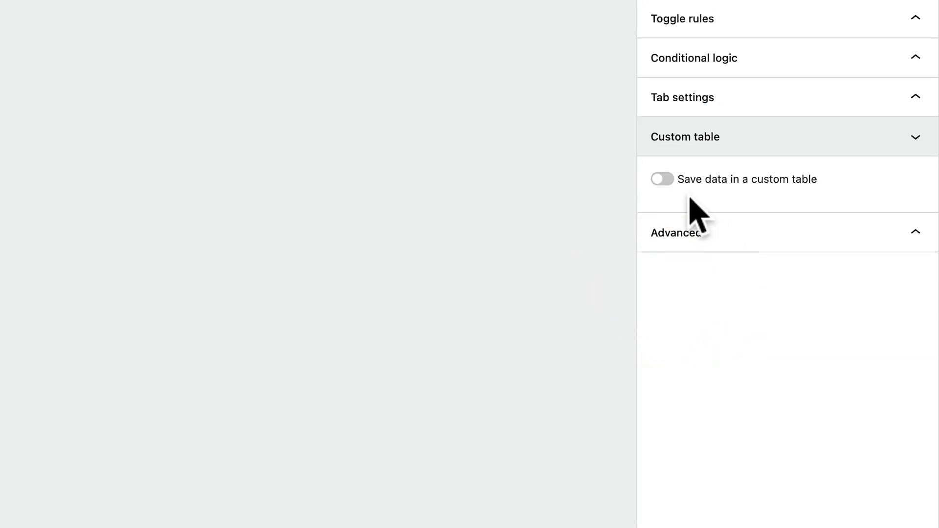
pyautogui.click(666, 183)
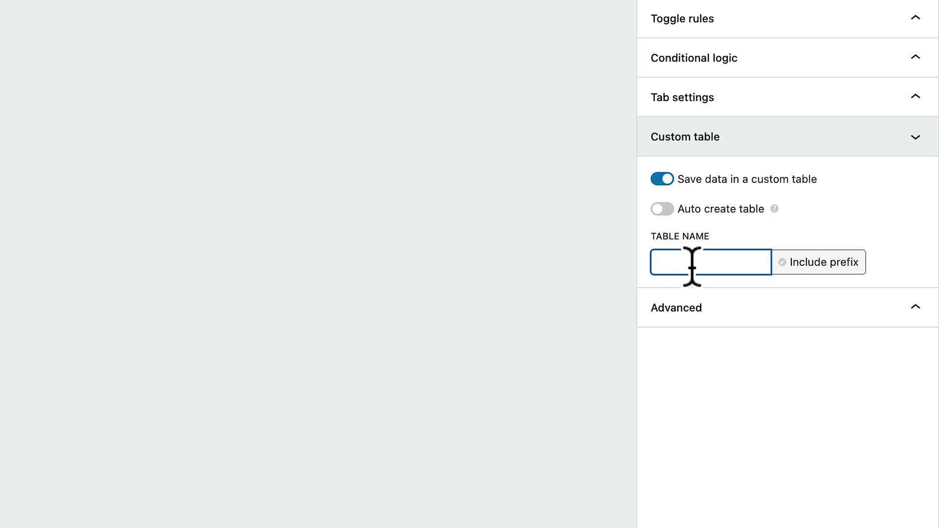
pyautogui.click(826, 264)
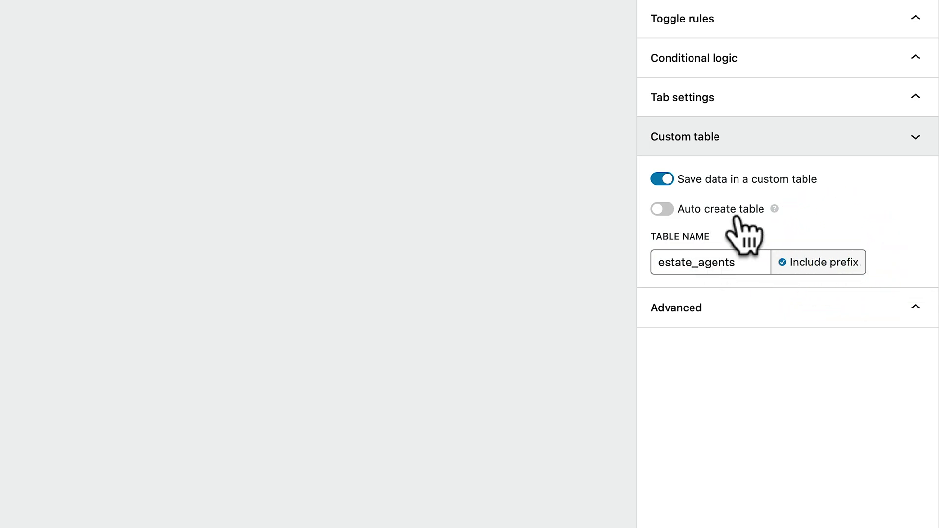
pyautogui.moveTo(772, 209)
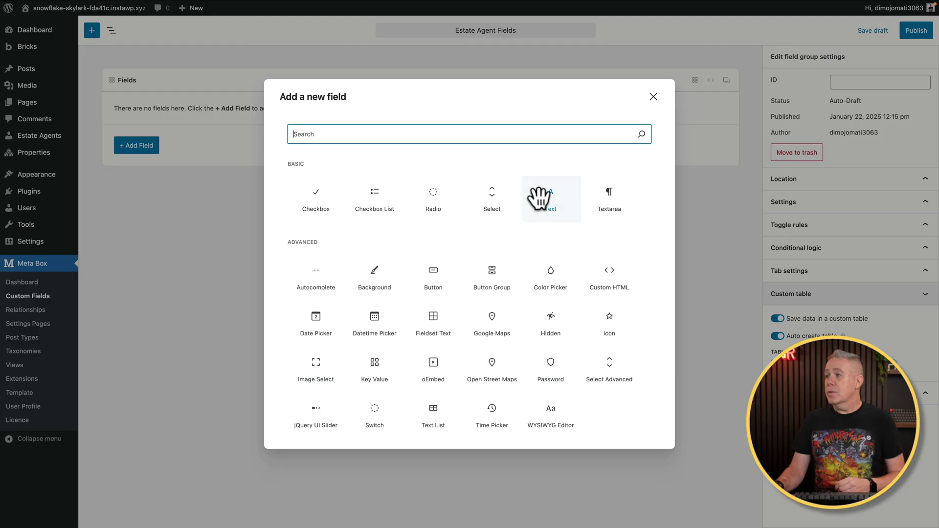
# Step: Add a text field and a WYSIWYG field labelled 'Agents Bio', then publish the group
pyautogui.click(542, 201)
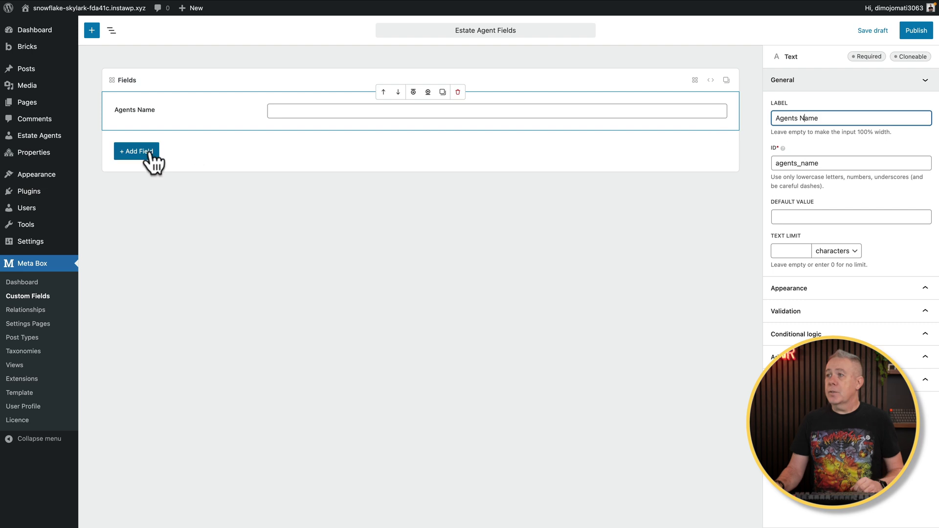
pyautogui.click(142, 152)
pyautogui.write('wys')
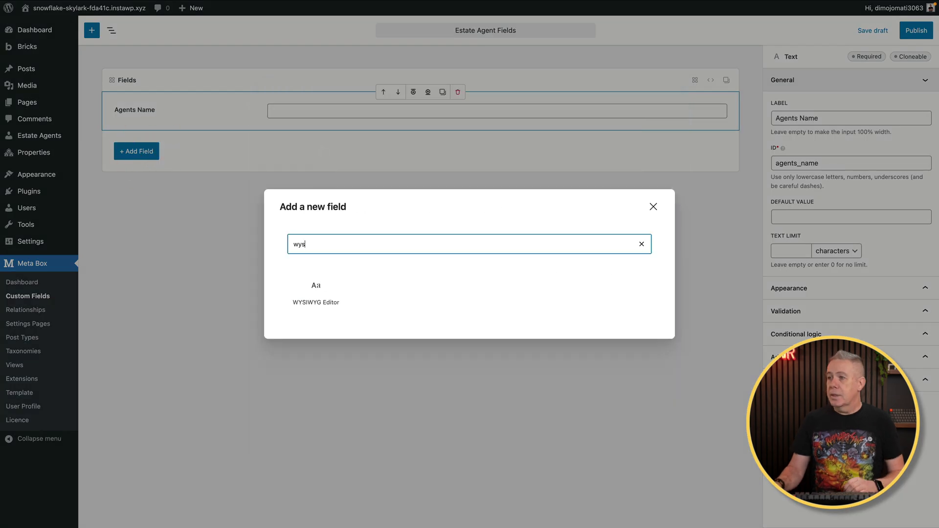
pyautogui.click(321, 286)
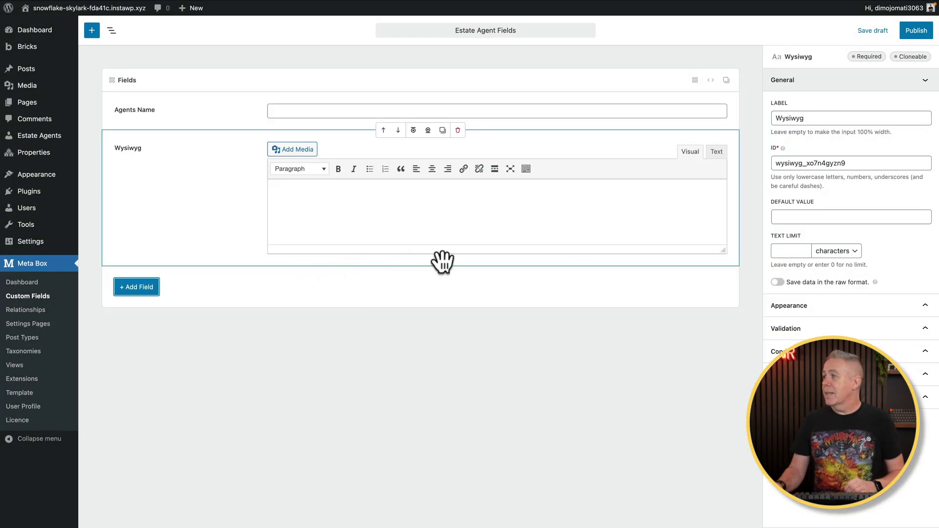
pyautogui.tripleClick(807, 118)
pyautogui.write('Agents Bio')
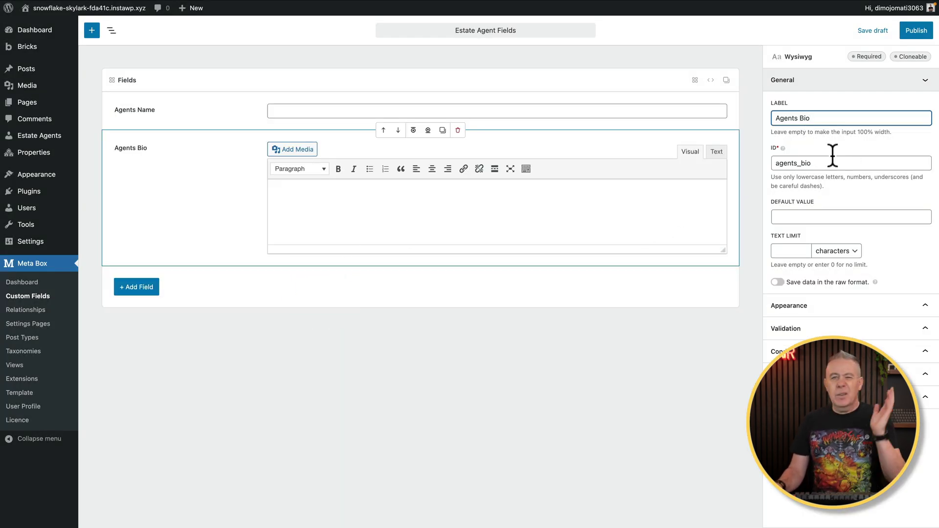
pyautogui.click(920, 30)
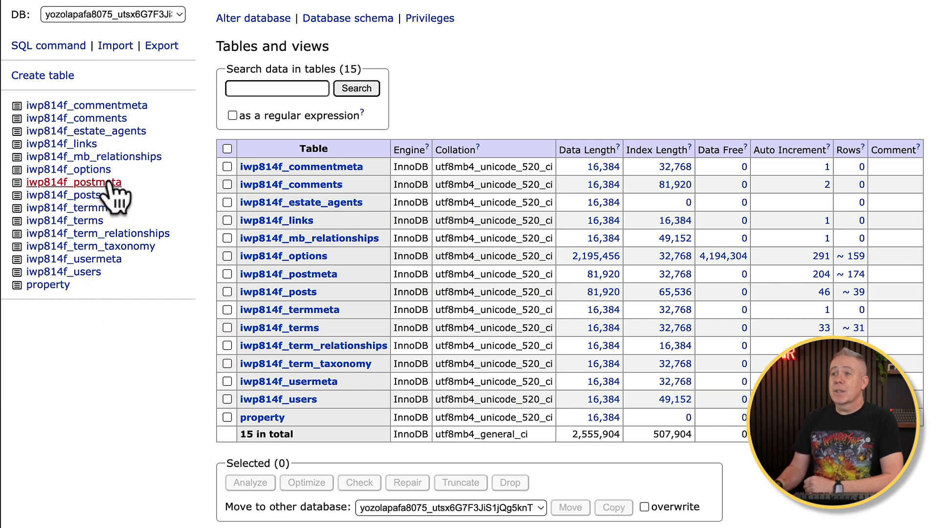
# Step: Open the iwp814f_estate_agents table in AdminerEvo and view its still-empty data
pyautogui.click(96, 133)
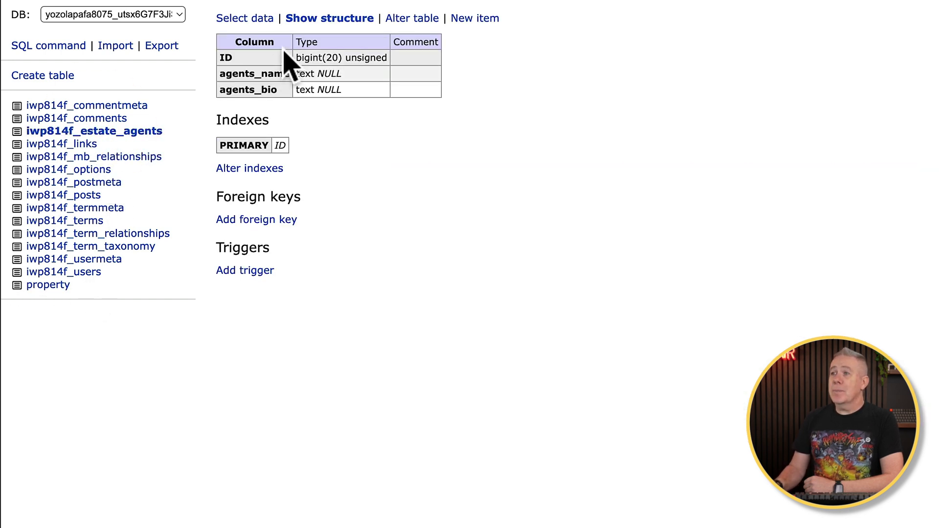
pyautogui.click(244, 18)
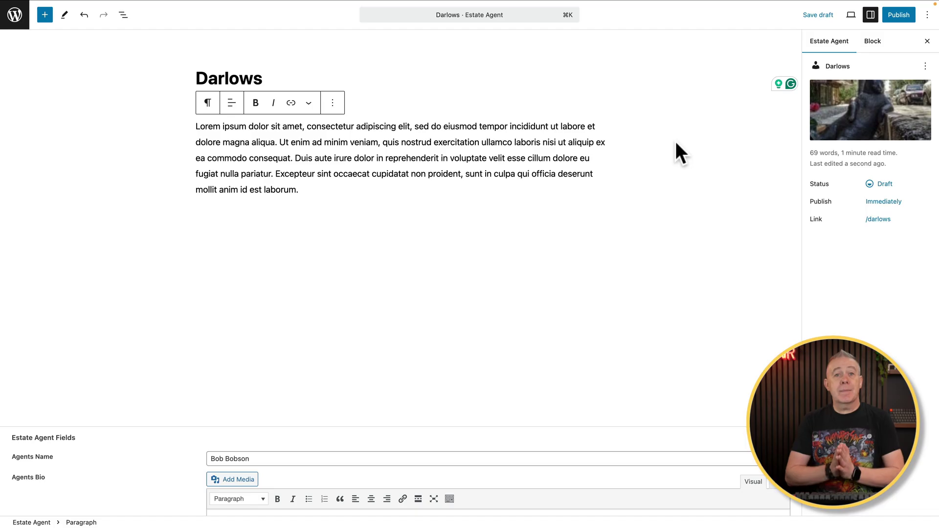
# Step: Publish the Darlows estate agent post, return to the Estate Agents list, then go back to Adminer
pyautogui.click(888, 17)
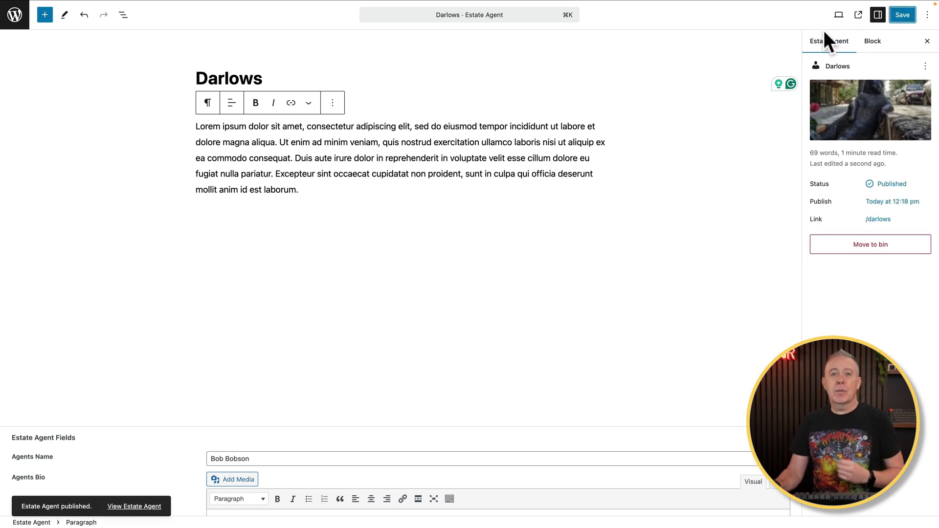
pyautogui.click(15, 18)
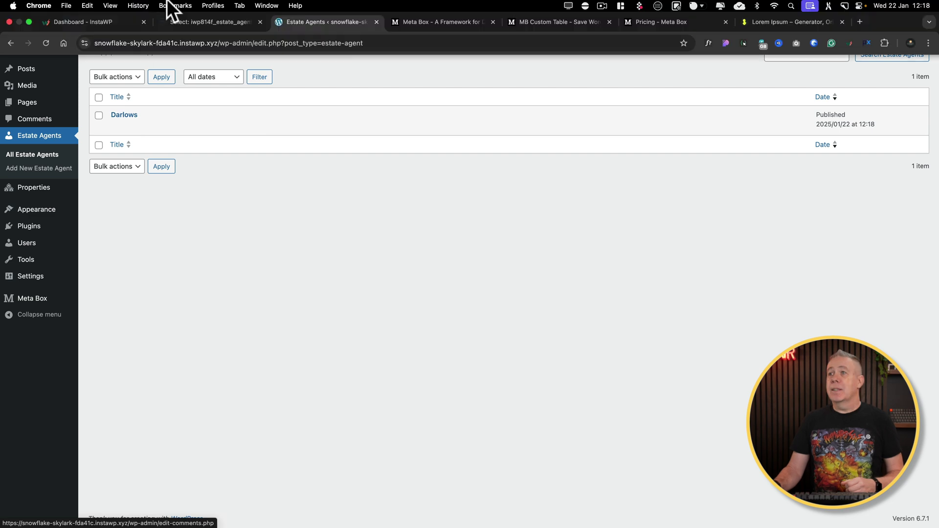
pyautogui.click(210, 21)
# Step: Reload iwp814f_estate_agents to show the new row ID 46 with the agent's name and bio
pyautogui.press('super+r')
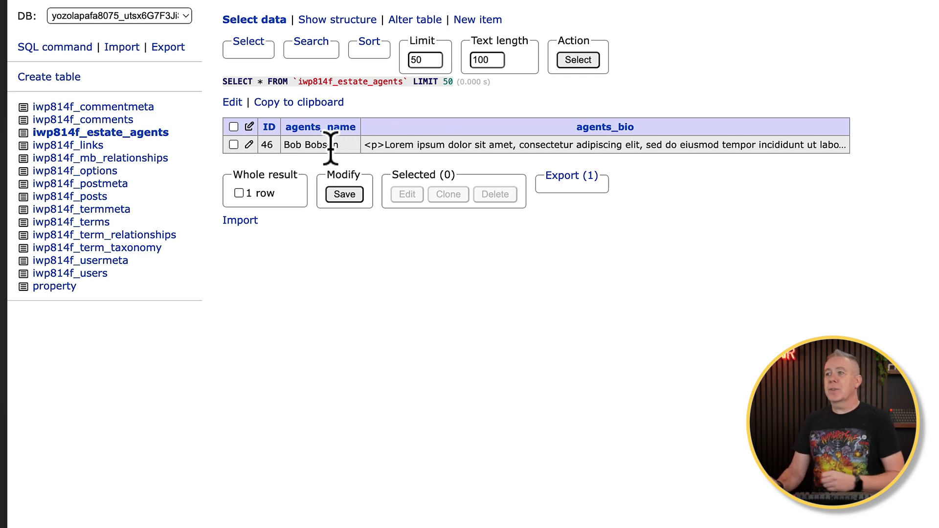
pyautogui.moveTo(332, 137)
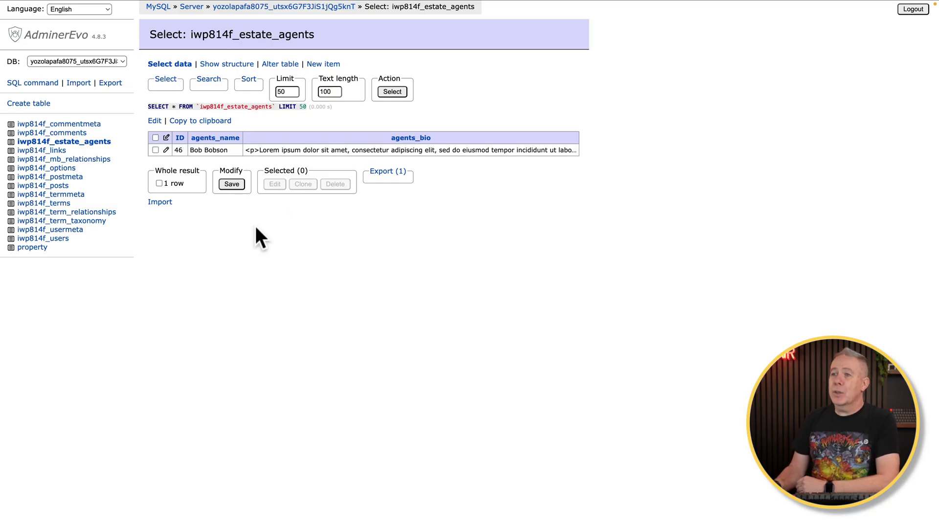
# Step: Open iwp814f_posts and highlight the Darlows post row, ID 46, at the bottom
pyautogui.click(43, 186)
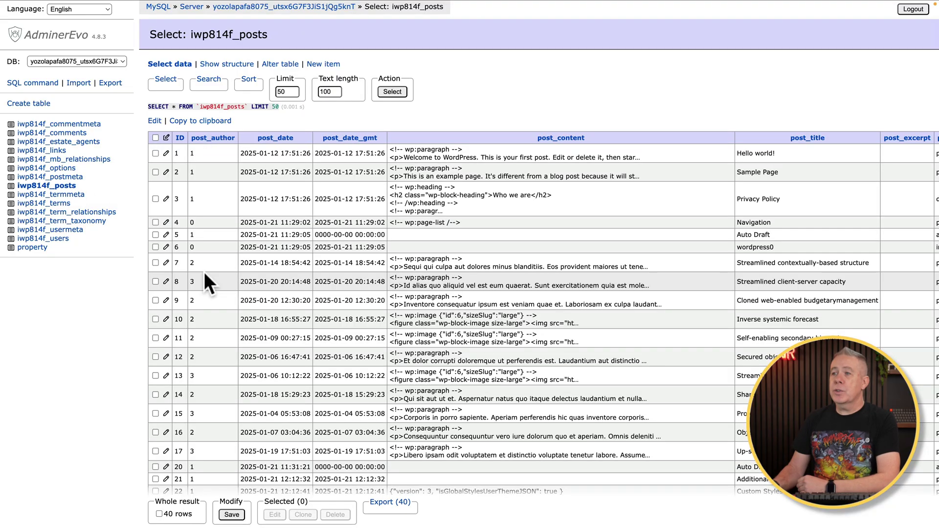
pyautogui.scroll(-6, 204, 272)
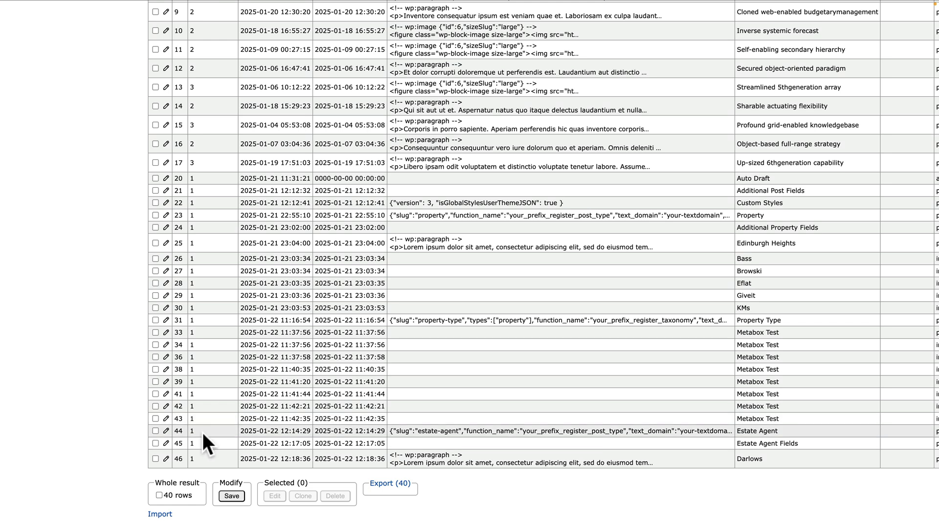
pyautogui.moveTo(239, 458); pyautogui.dragTo(771, 458)
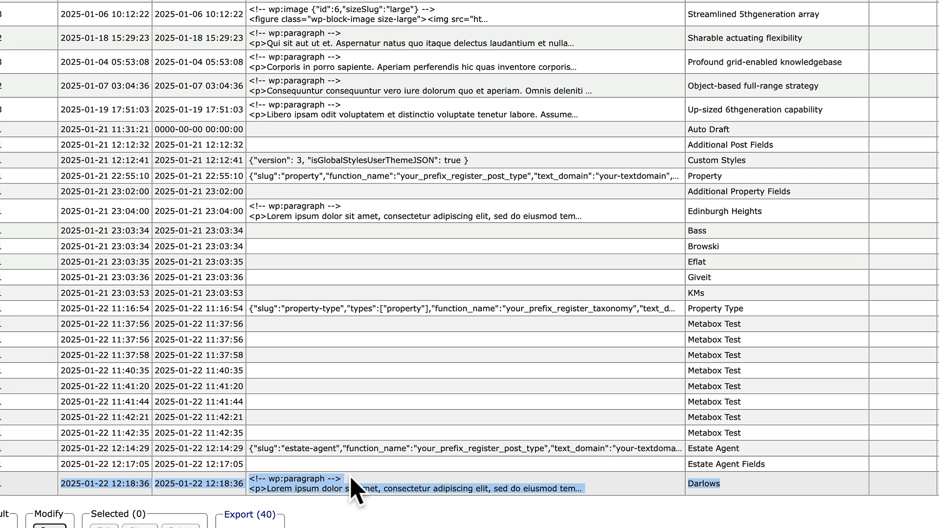
pyautogui.click(350, 477)
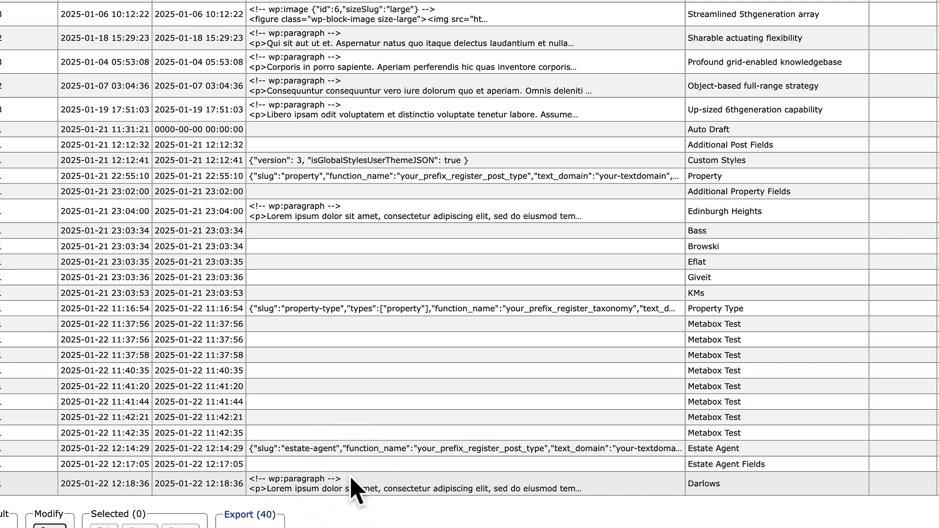
pyautogui.hscroll(5, 351, 477)
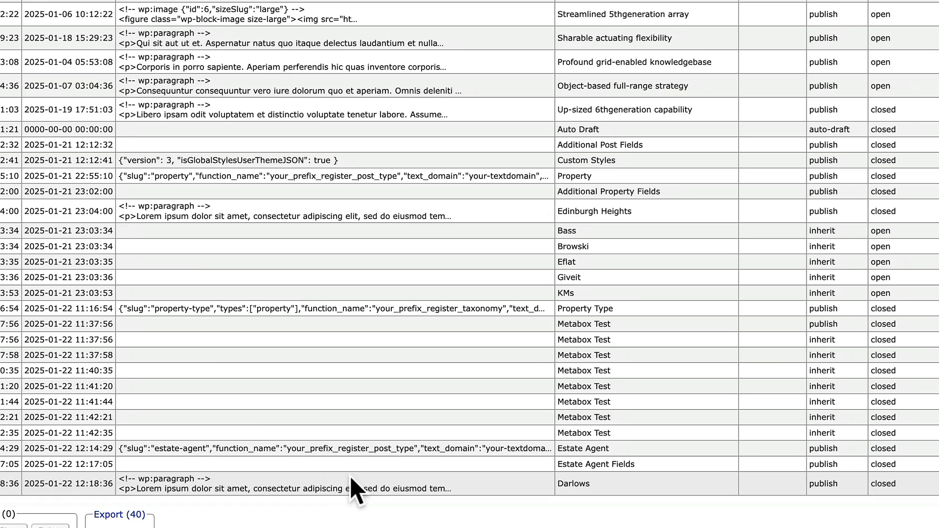
pyautogui.hscroll(-5, 350, 477)
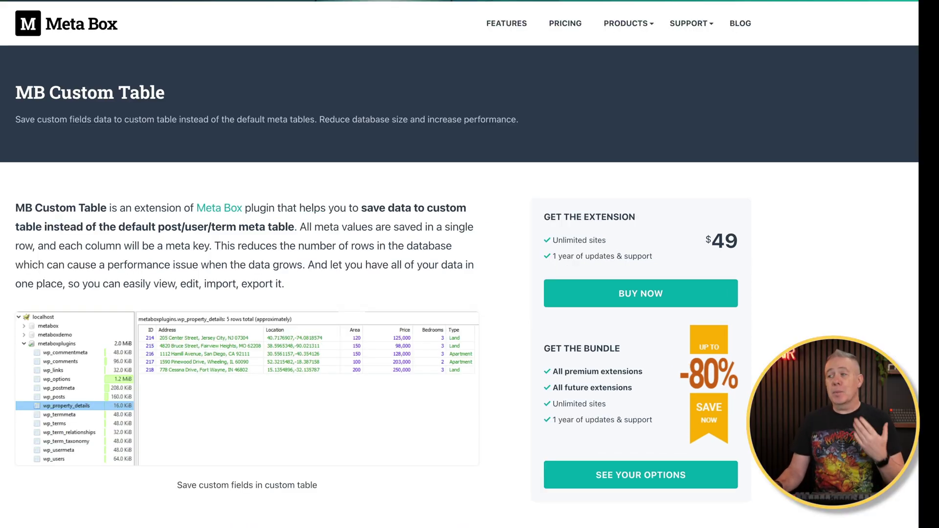
# Step: Scroll the MB Custom Table page down to its explanation of storing all custom fields in one row
pyautogui.scroll(-15, 383, 264)
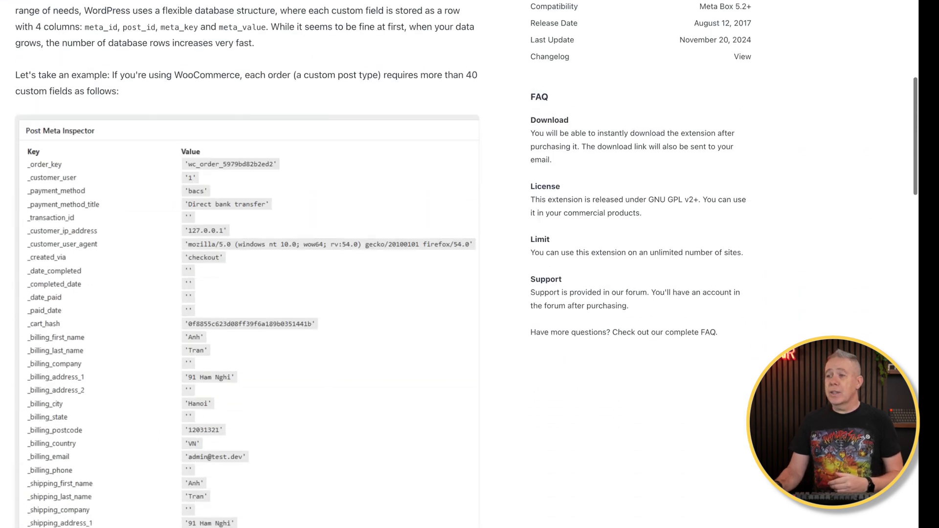
pyautogui.scroll(-6, 62, 375)
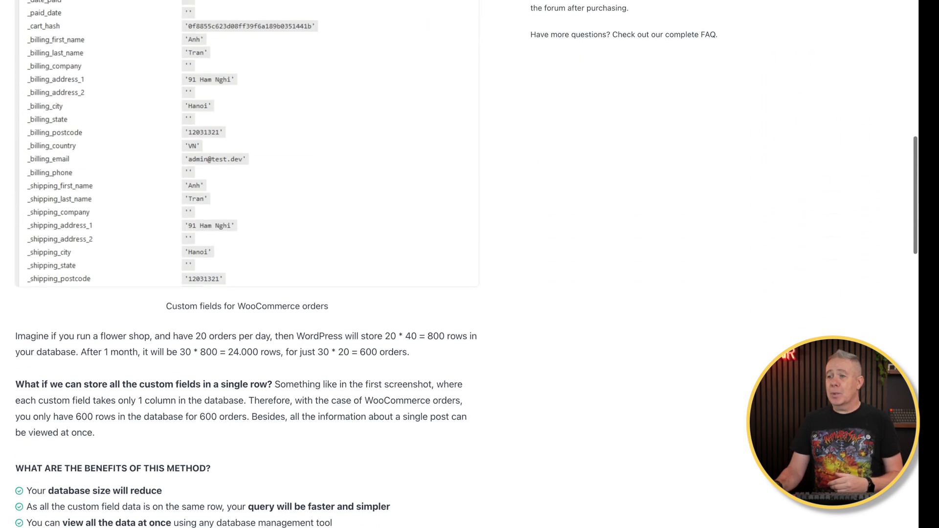